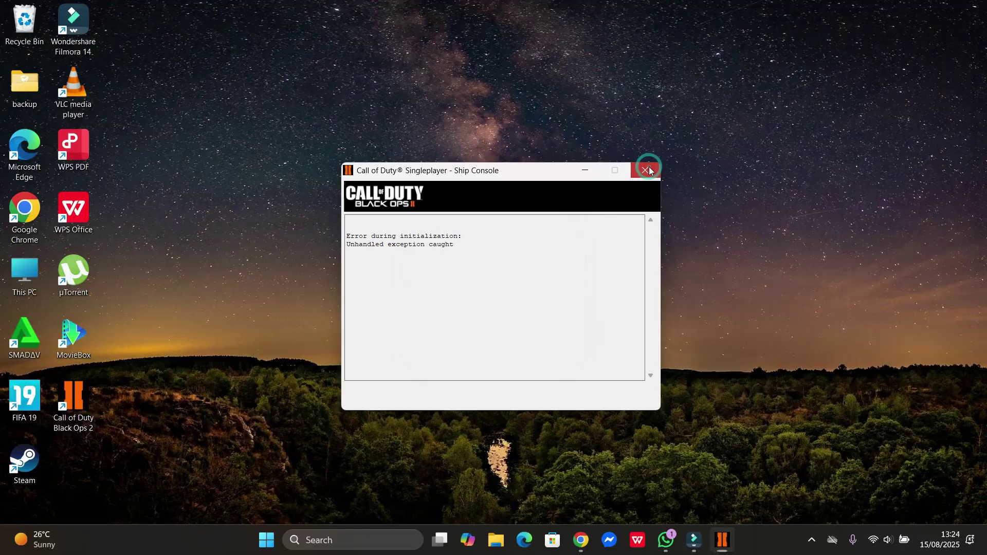
Close the game's error console and open the file location of the Call of Duty Black Ops 2 shortcut.
click(647, 174)
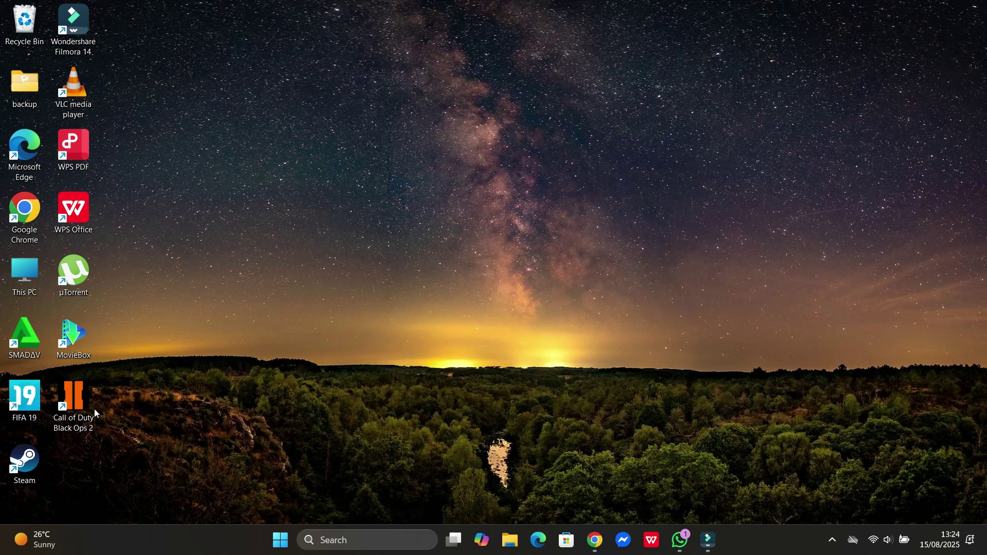
right_click(83, 389)
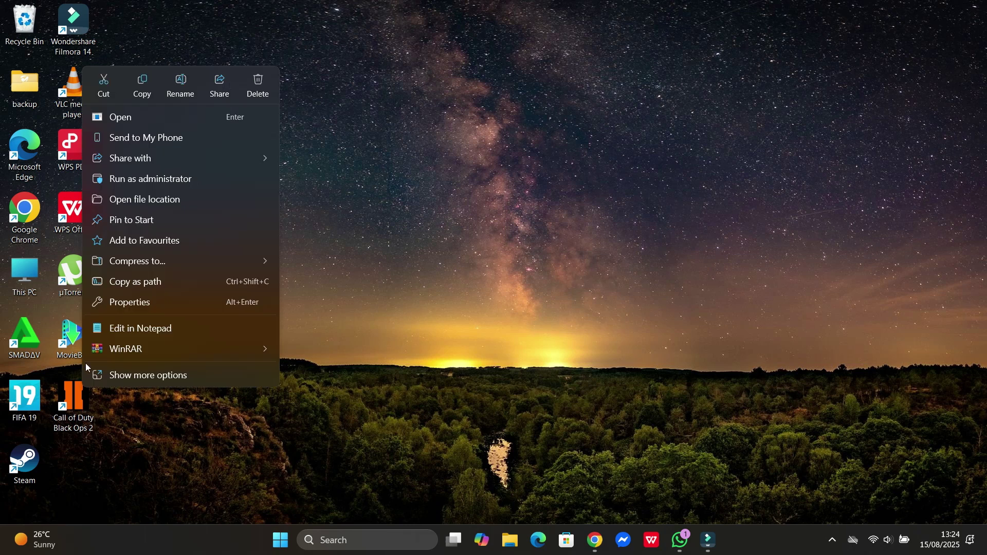
click(149, 201)
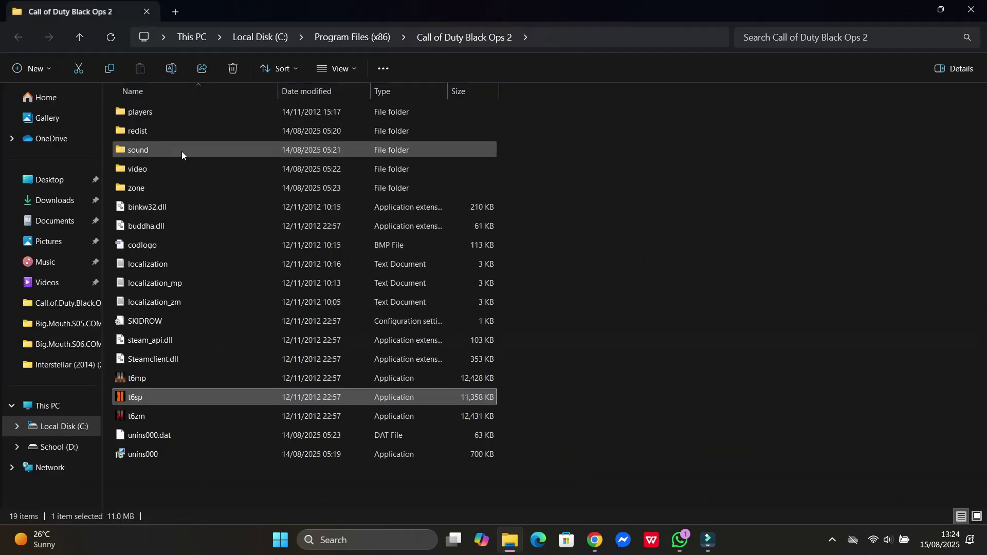
Run vcredist_x86 from the redist folder and repair the Microsoft Visual C++ 2010 x86 Redistributable to its original state.
double_click(151, 131)
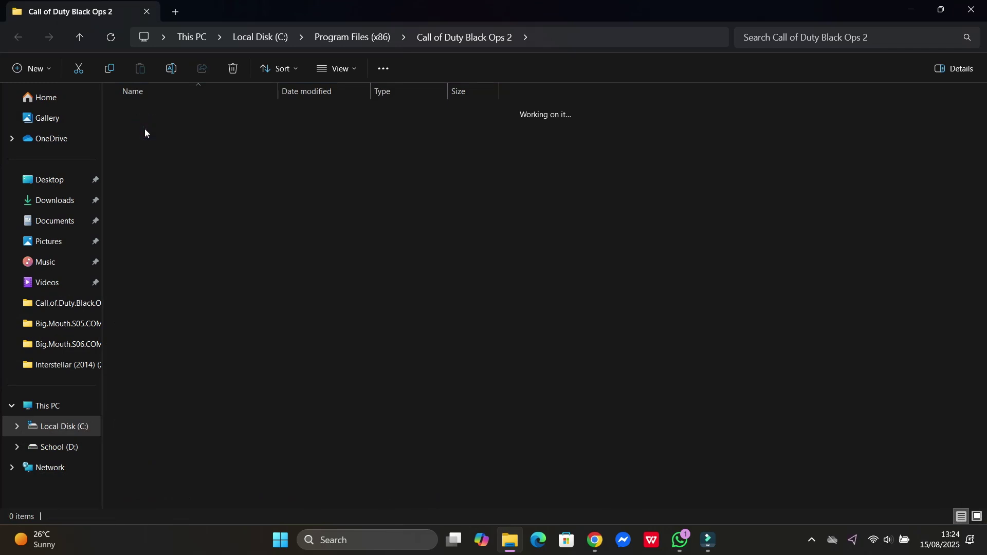
click(146, 131)
double_click(145, 131)
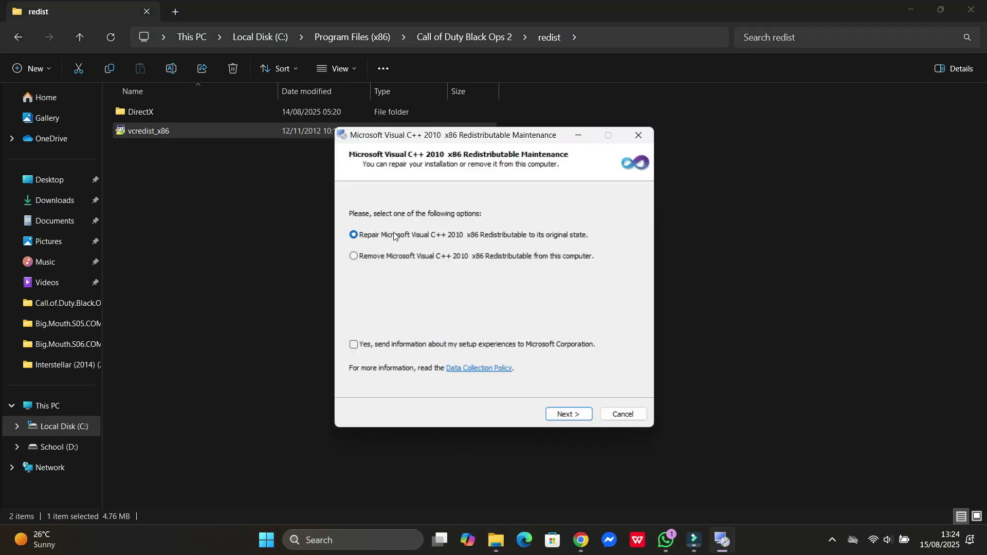
click(569, 416)
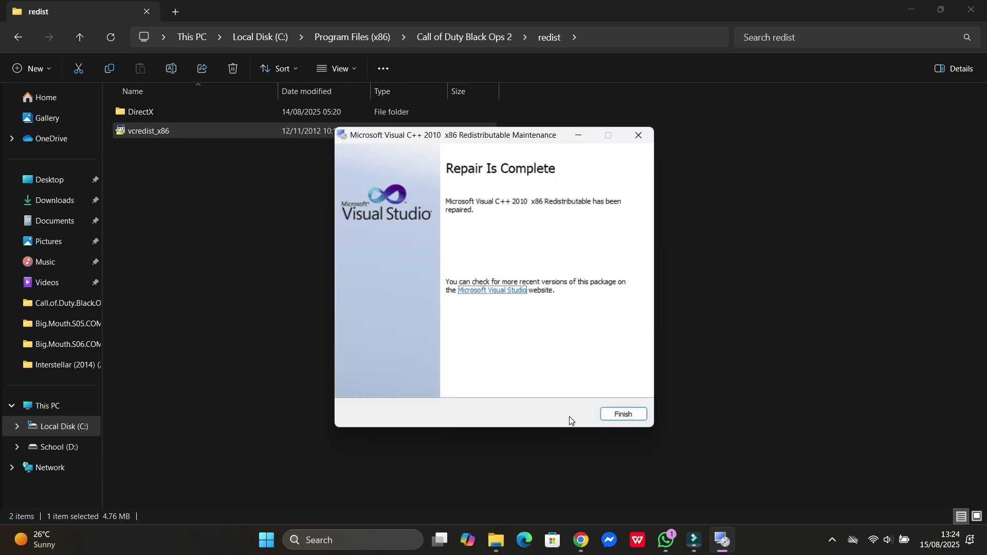
click(621, 419)
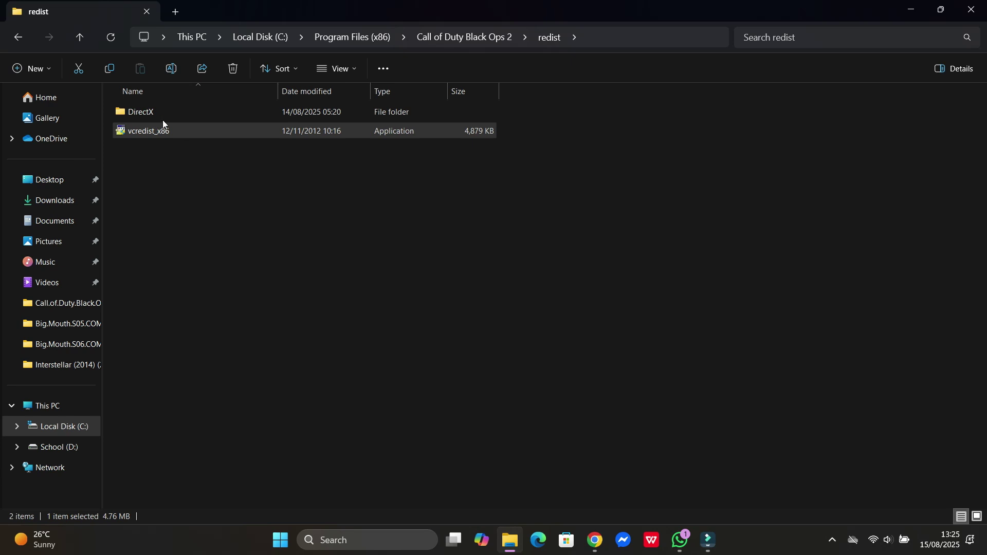
Launch the DXSETUP application from the DirectX folder inside redist.
double_click(144, 112)
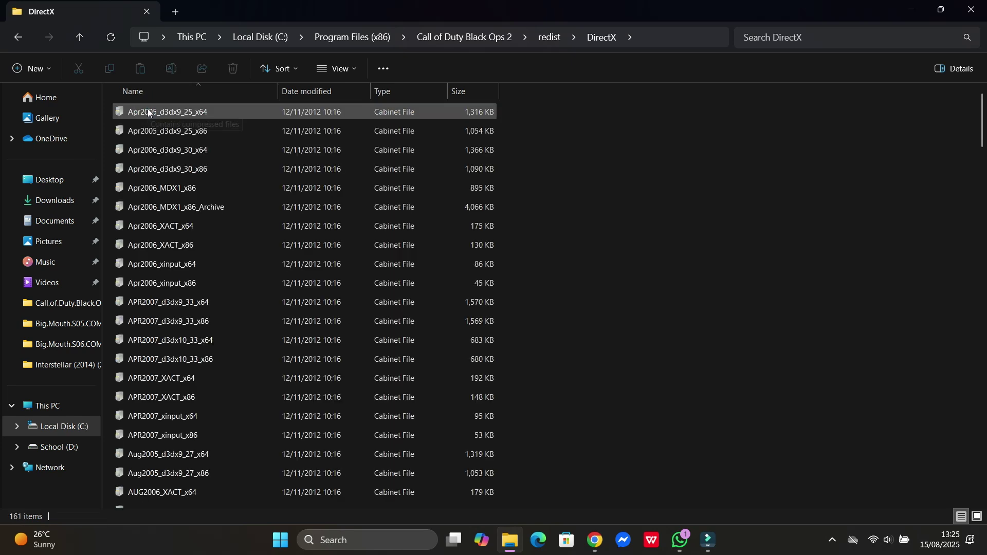
scroll(185, 195, down, 2)
scroll(185, 196, down, 10)
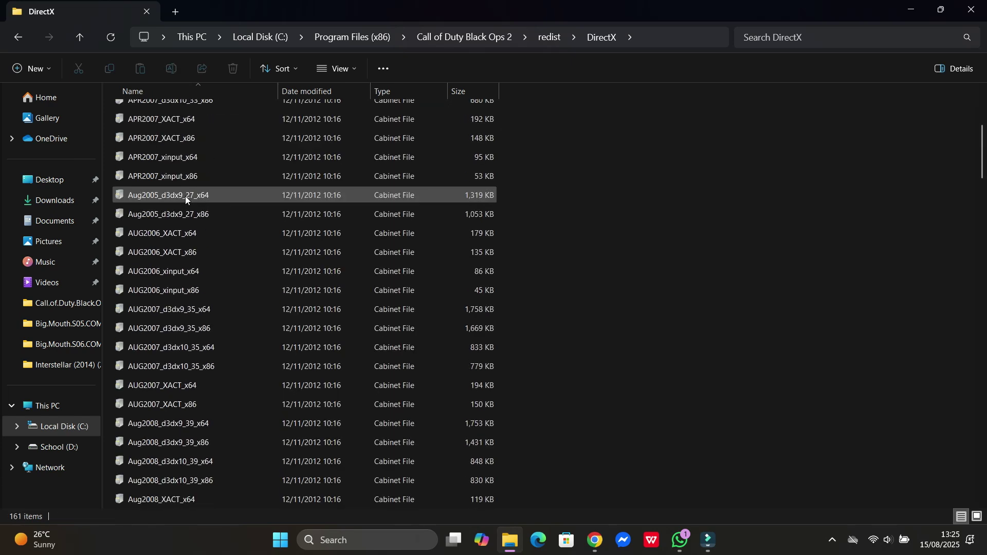
scroll(185, 196, down, 2)
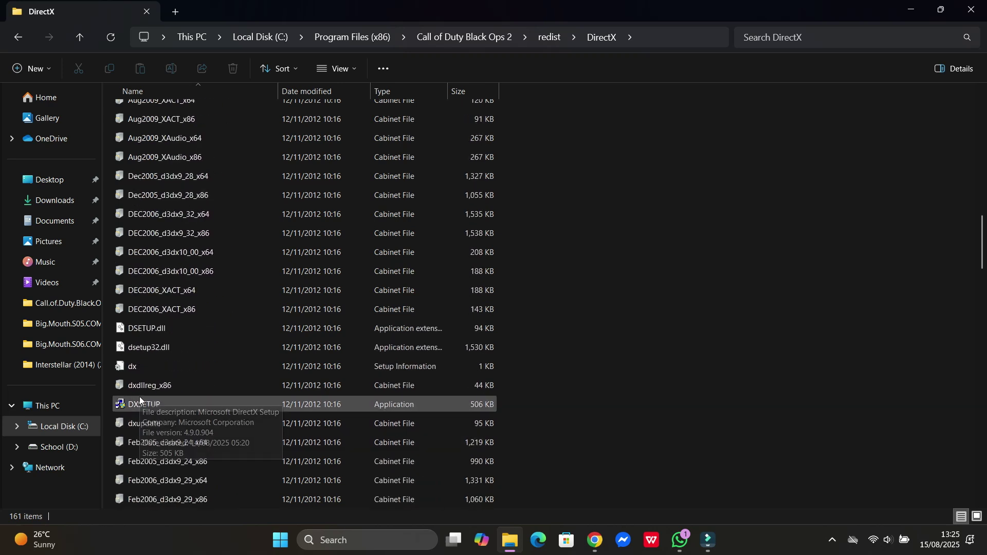
double_click(141, 405)
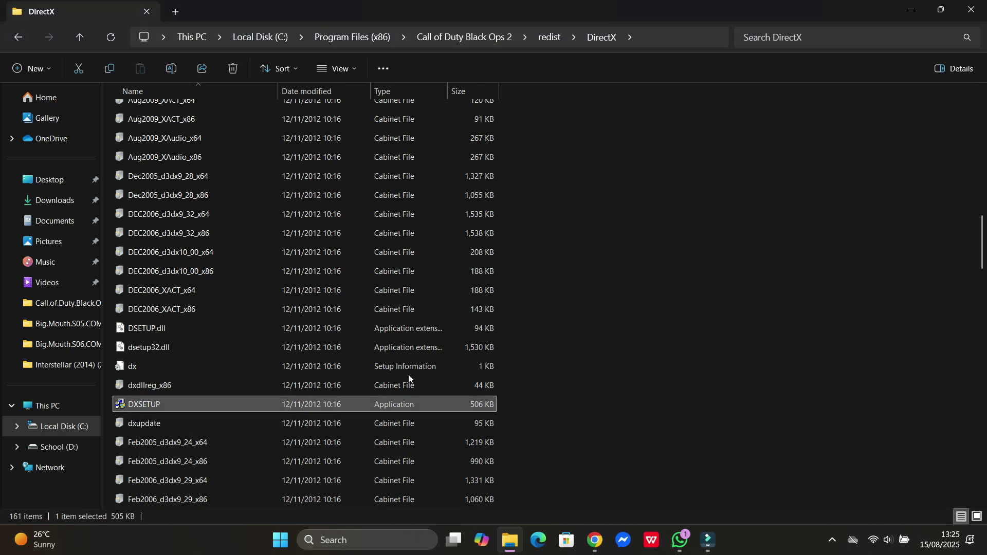
Accept the DirectX licence agreement, complete the installation and close the folder window.
click(294, 304)
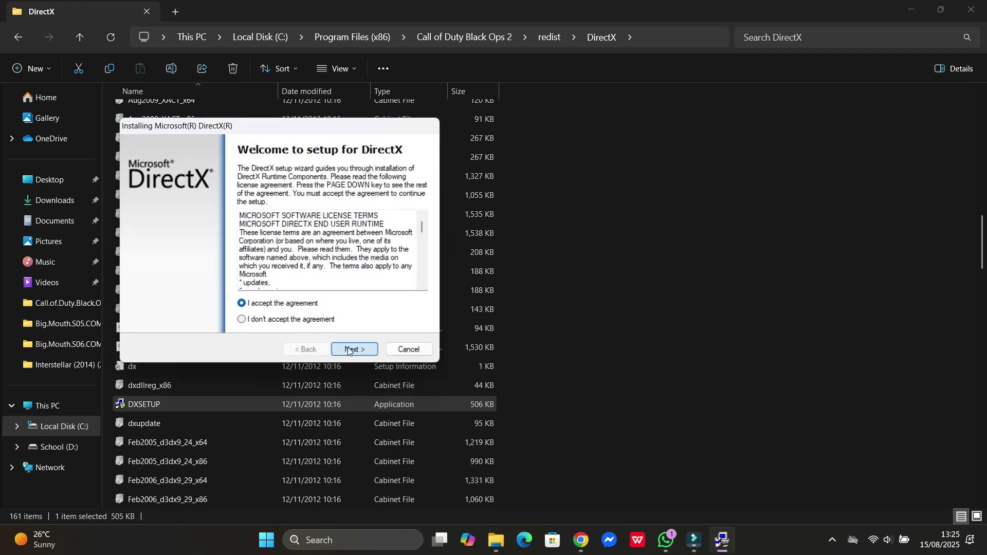
click(348, 349)
click(348, 349)
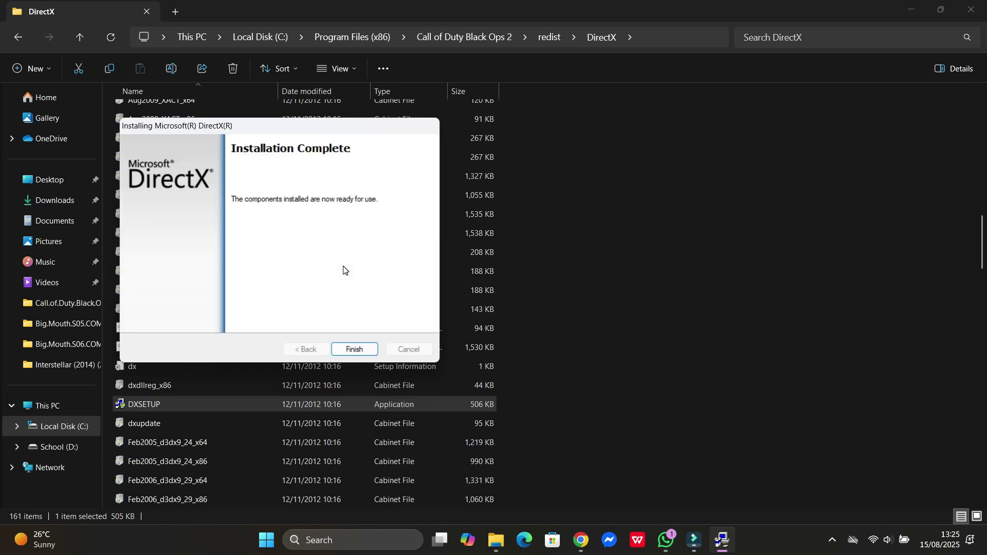
click(354, 350)
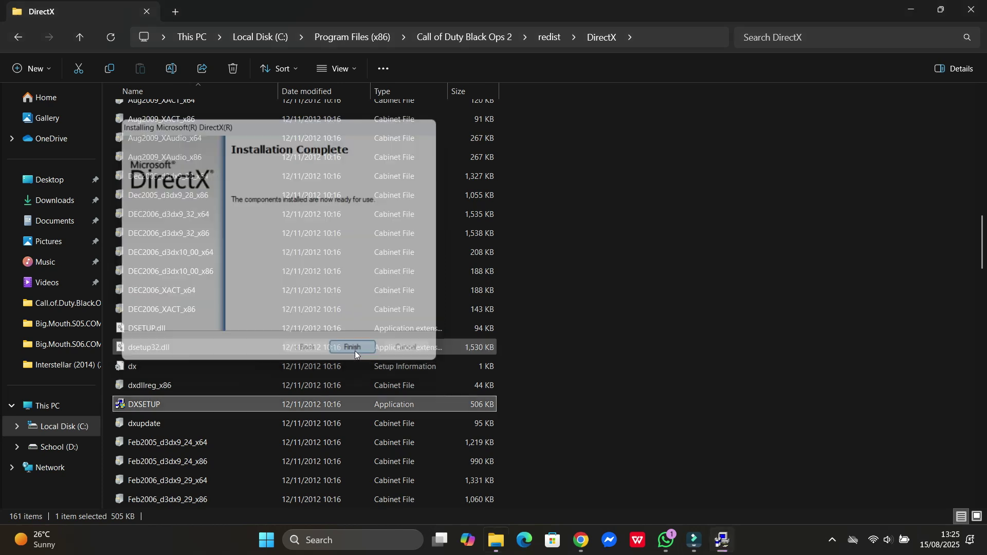
click(971, 10)
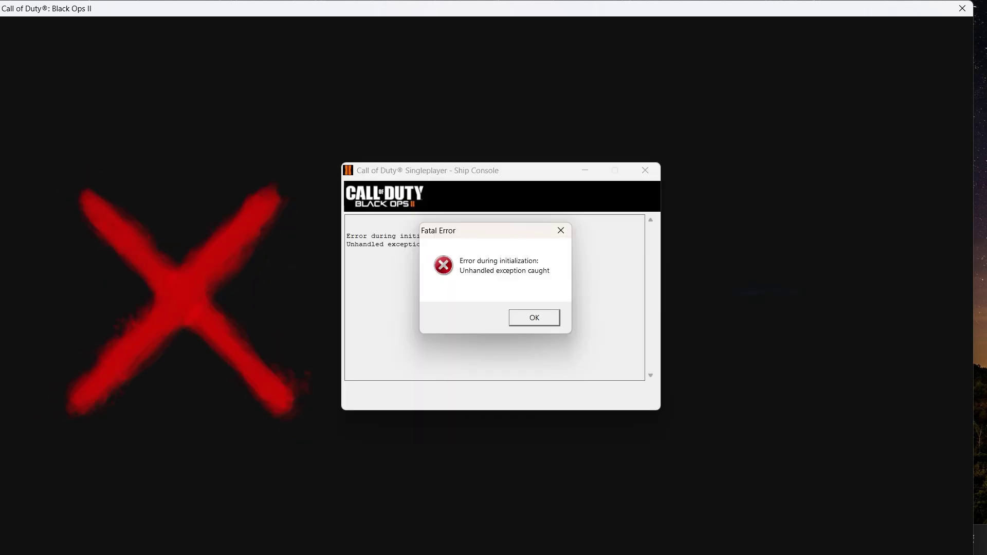
Dismiss the game's fatal error message and close its Ship Console window.
click(531, 319)
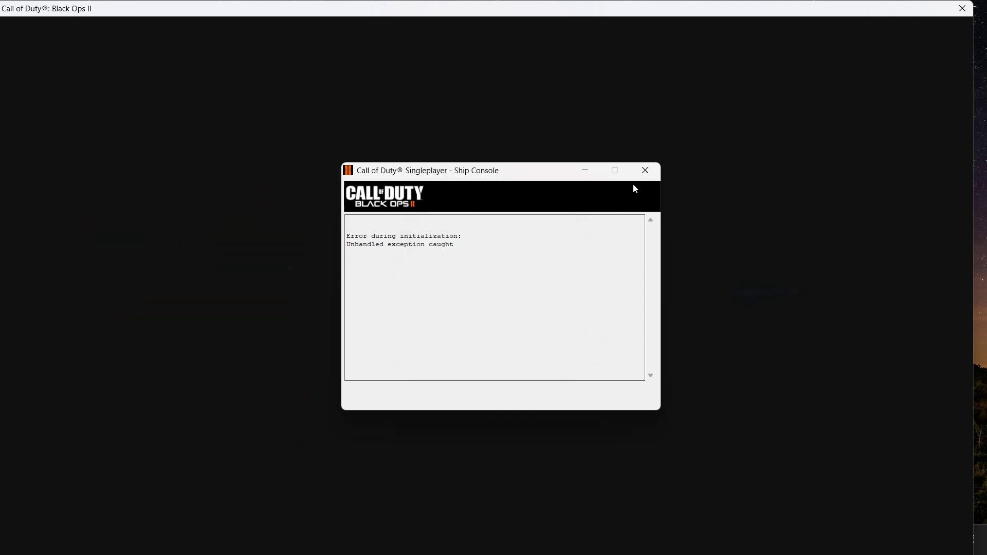
click(642, 175)
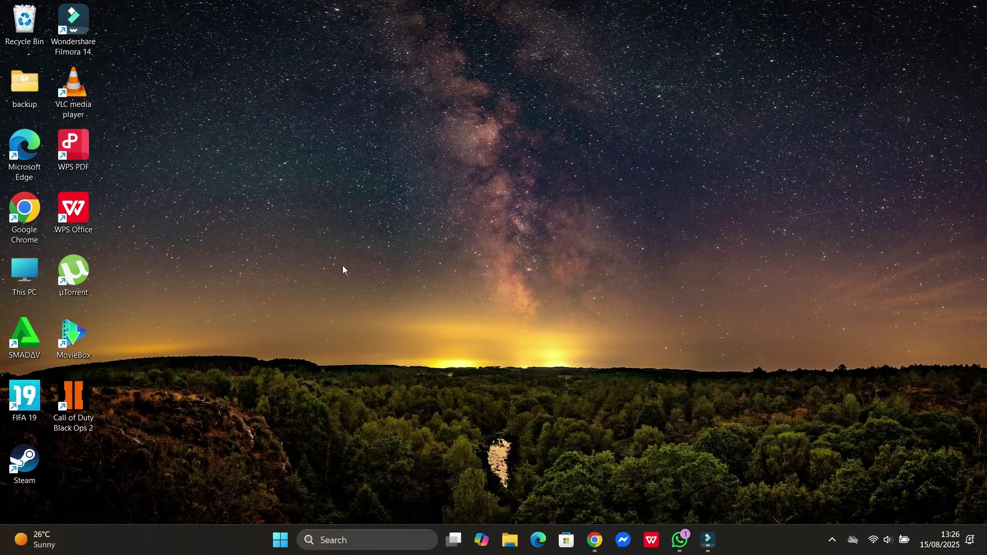
Set the Call of Duty Black Ops 2 shortcut to run in compatibility mode for Windows 7 and save the properties.
right_click(76, 405)
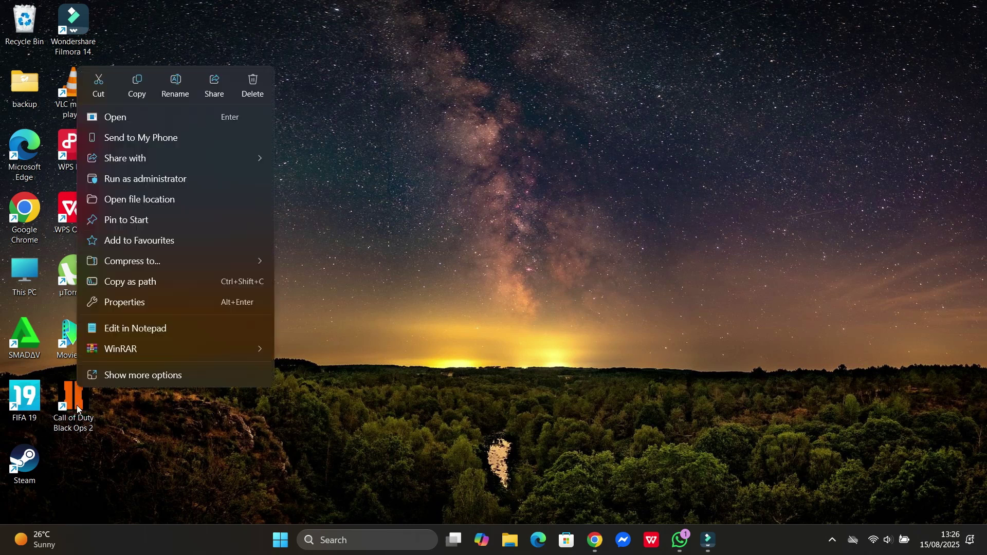
click(156, 301)
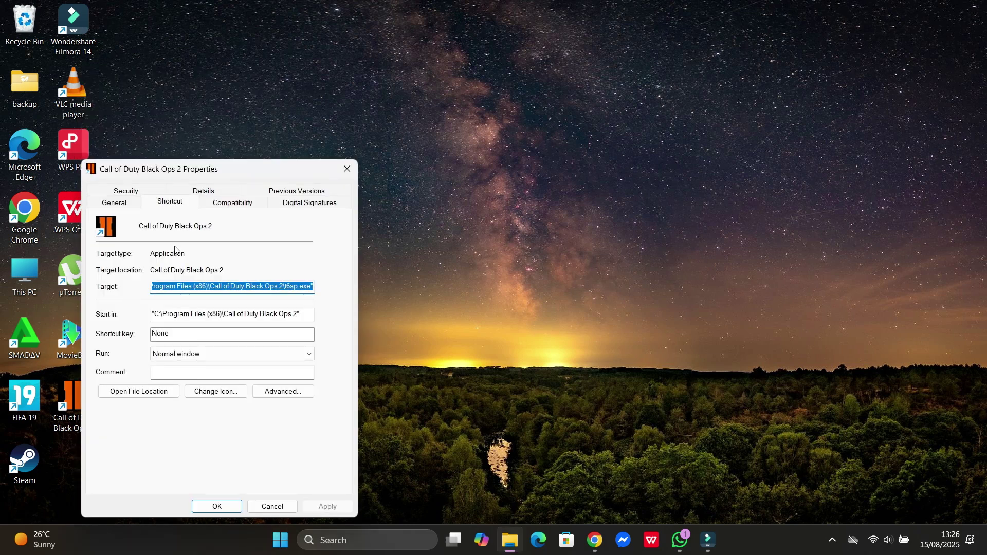
click(213, 201)
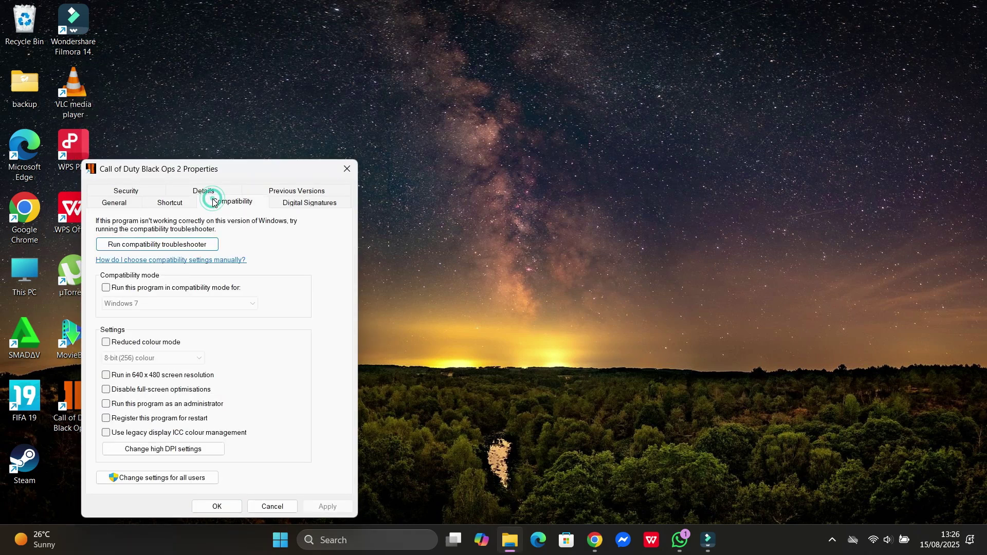
click(105, 288)
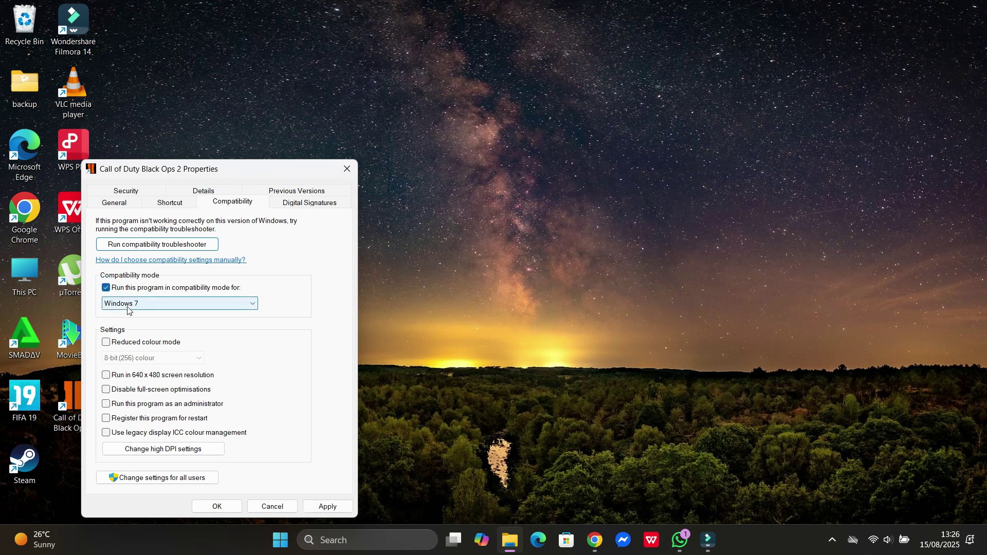
click(127, 305)
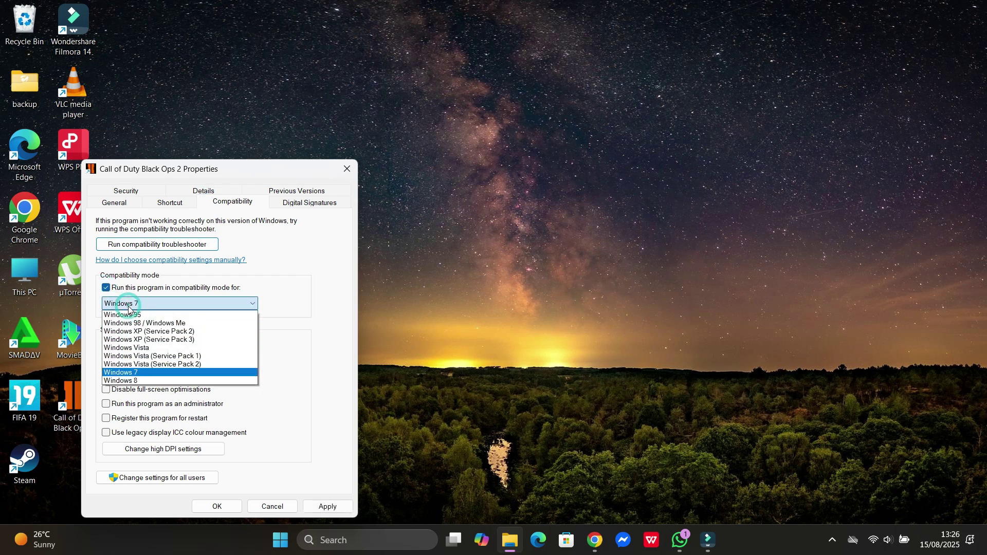
click(133, 374)
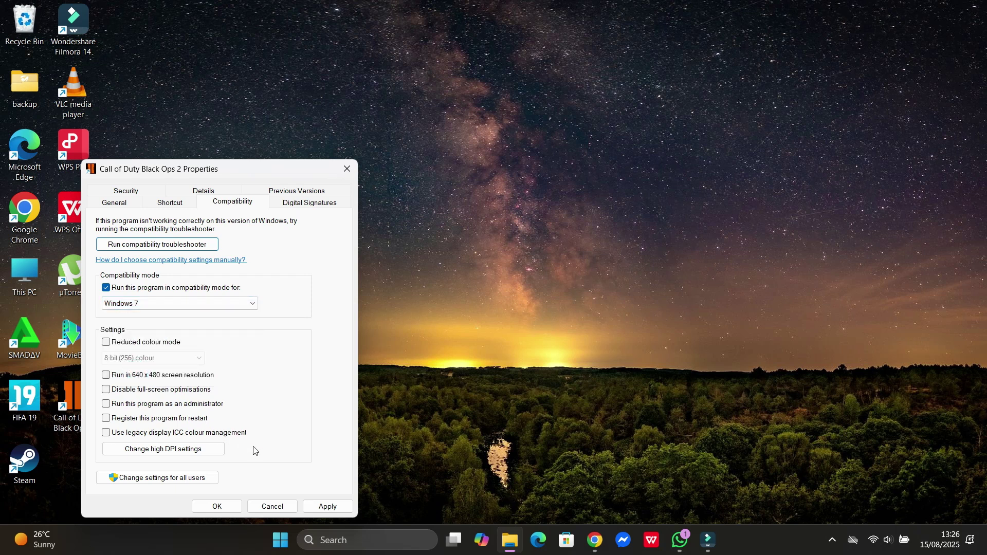
click(325, 506)
click(214, 506)
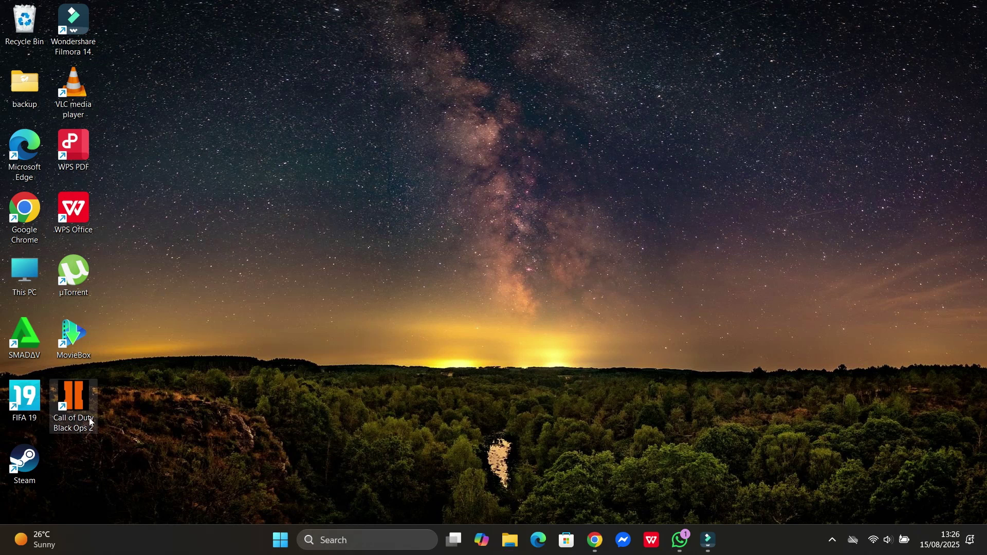
Try launching Call of Duty Black Ops 2 from its desktop shortcut, first normally and once more as administrator.
right_click(89, 390)
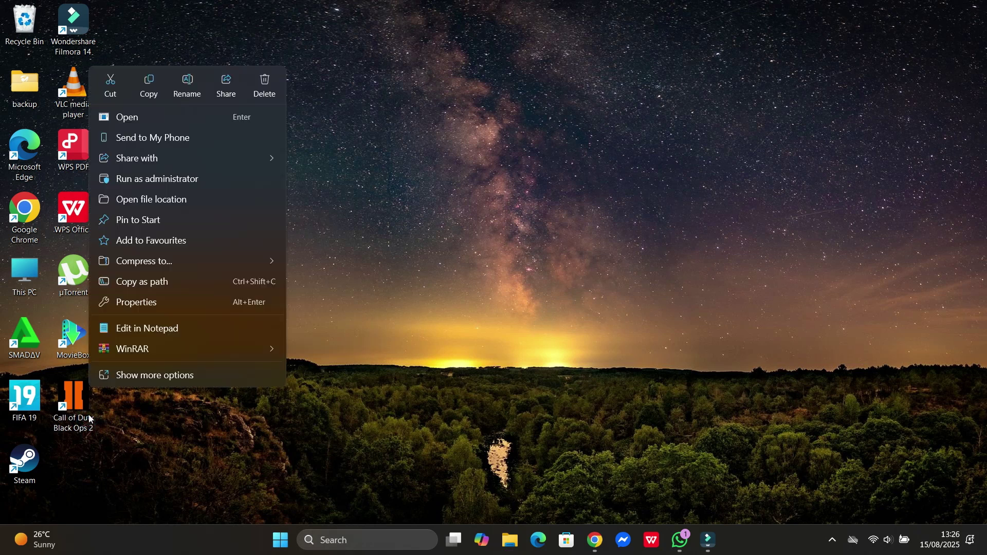
click(125, 122)
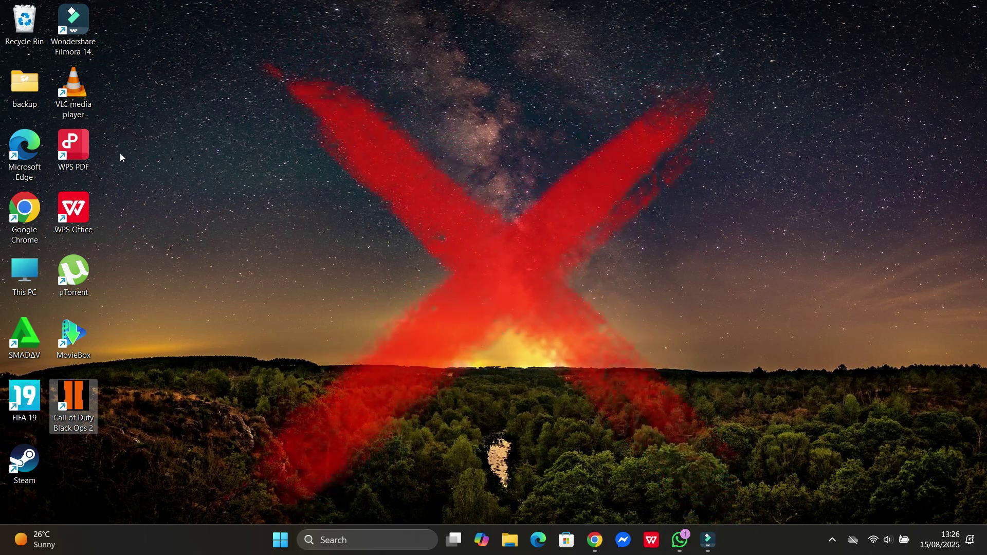
right_click(80, 391)
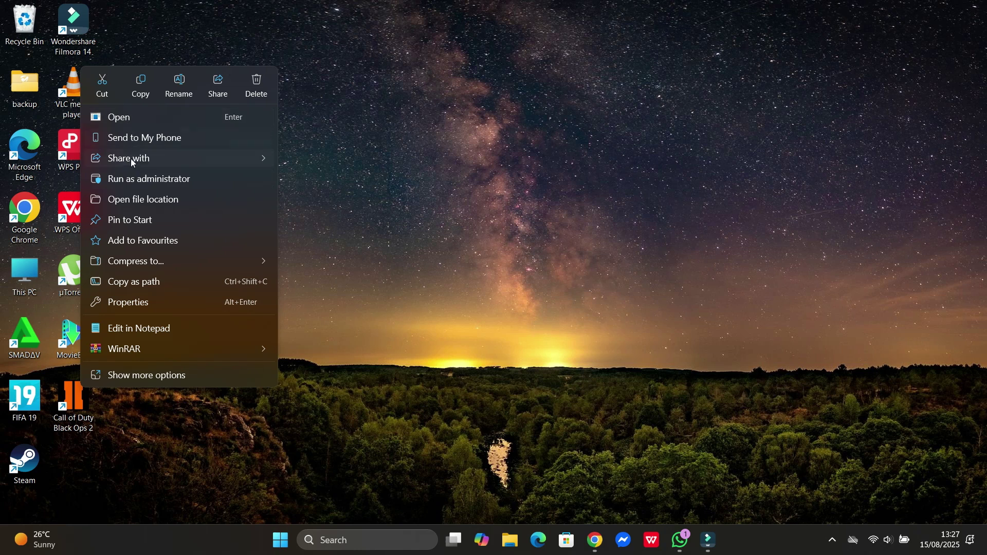
click(141, 181)
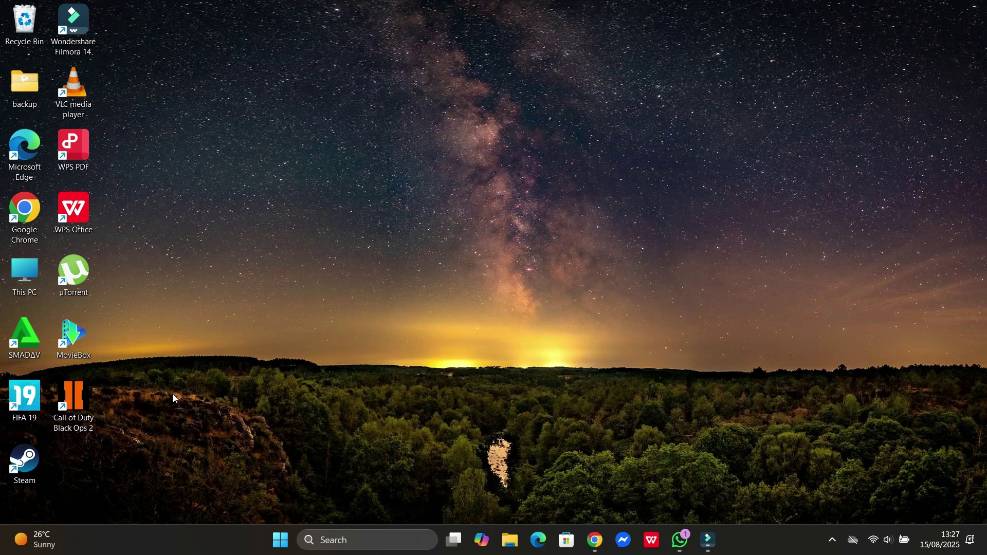
Turn off compatibility mode in the Call of Duty Black Ops 2 shortcut's properties and save the change.
right_click(82, 396)
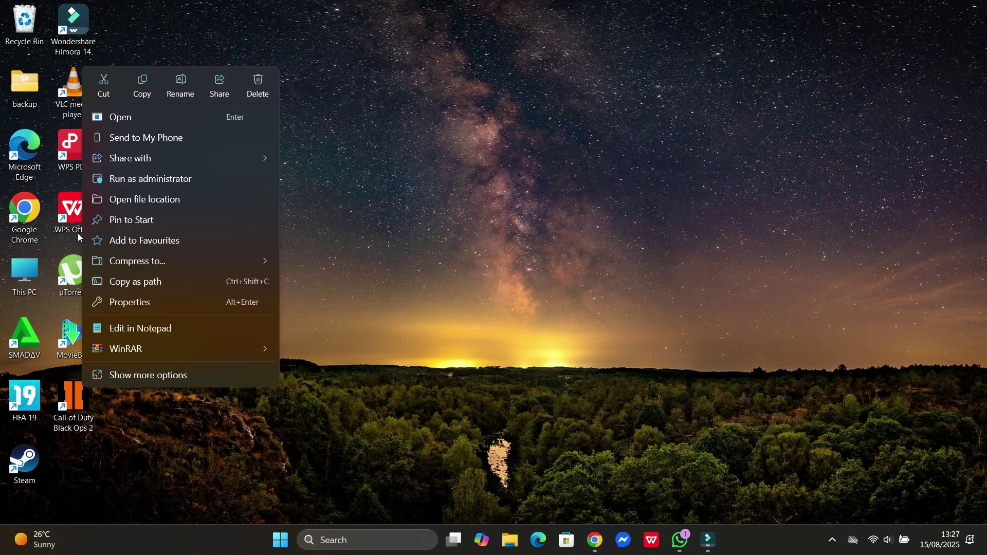
click(156, 307)
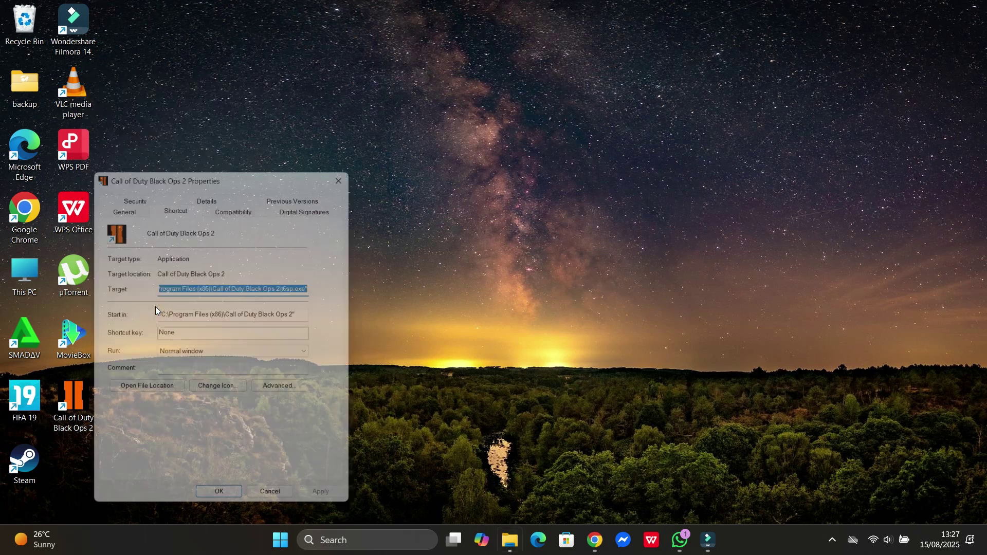
click(237, 207)
click(148, 288)
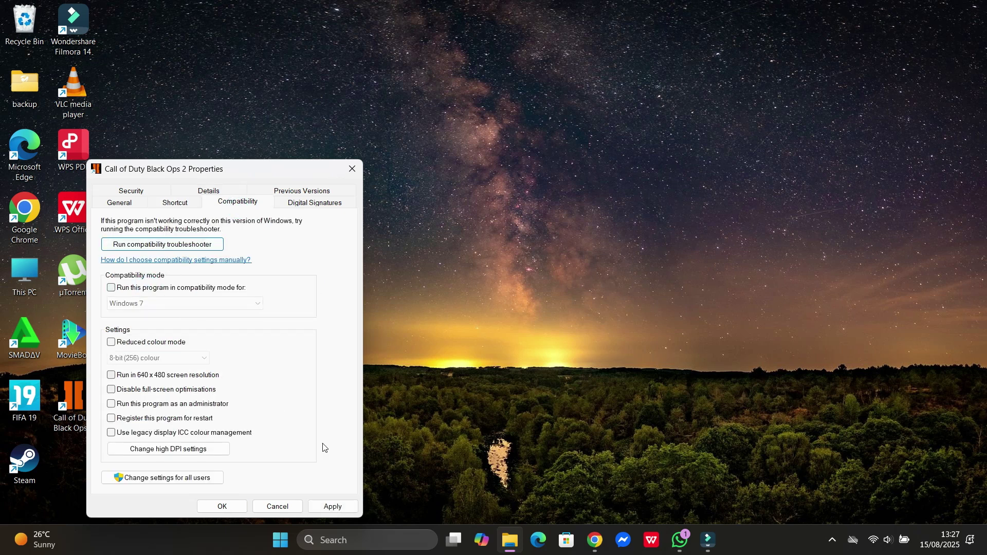
click(340, 507)
click(224, 503)
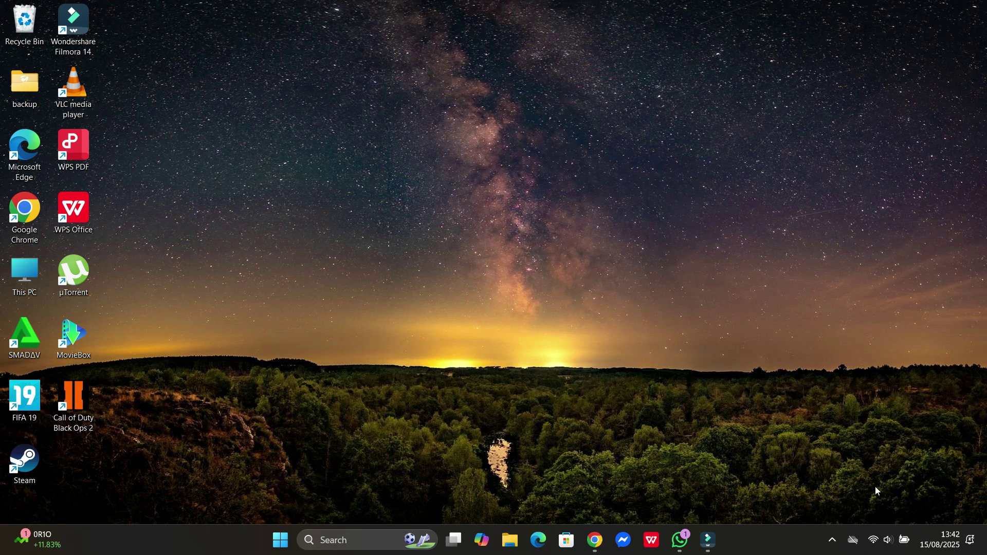
Open the Windows date and time settings and set the time zone to (UTC+08:00) Beijing, Chongqing, Hong Kong SAR, Urumqi.
right_click(940, 539)
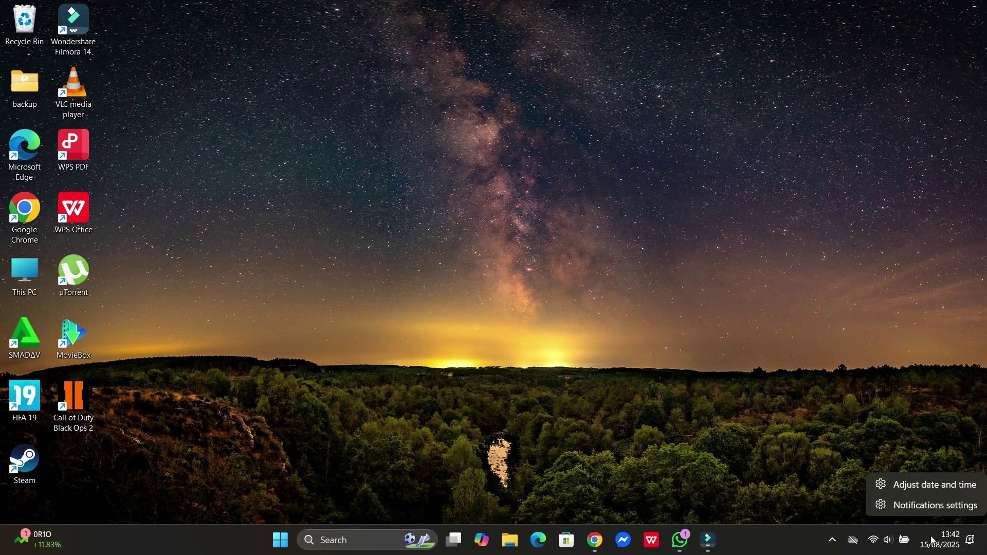
click(923, 486)
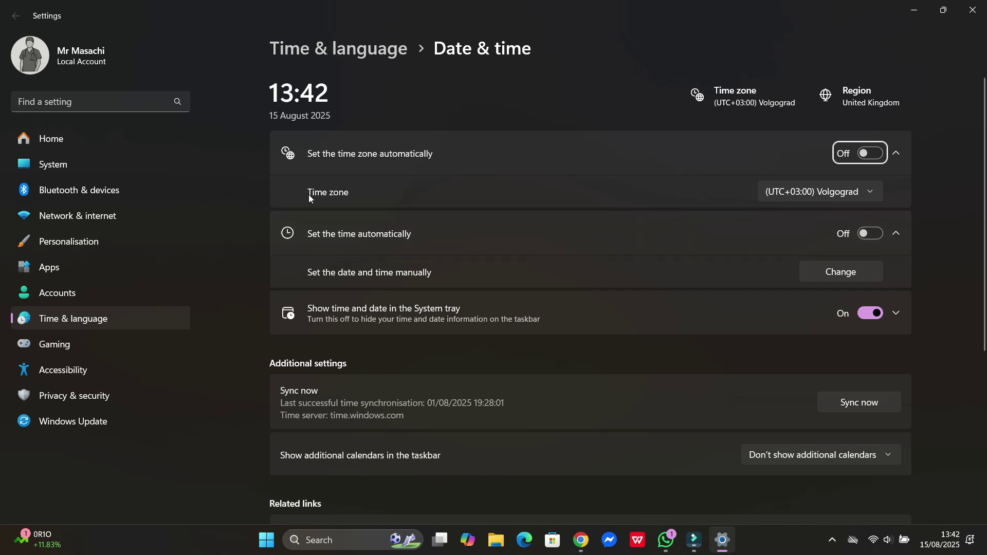
click(787, 200)
scroll(795, 256, down, 4)
scroll(796, 255, down, 5)
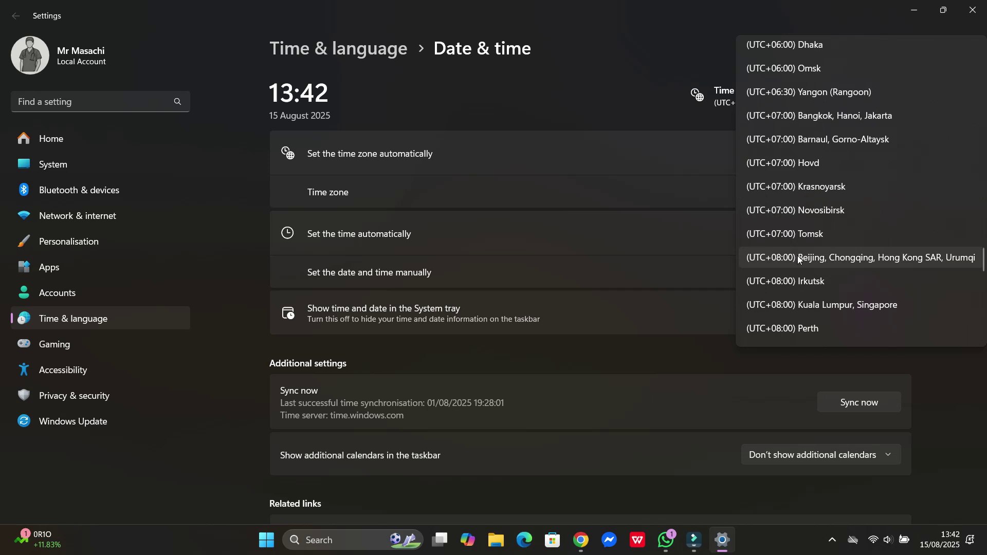
click(823, 258)
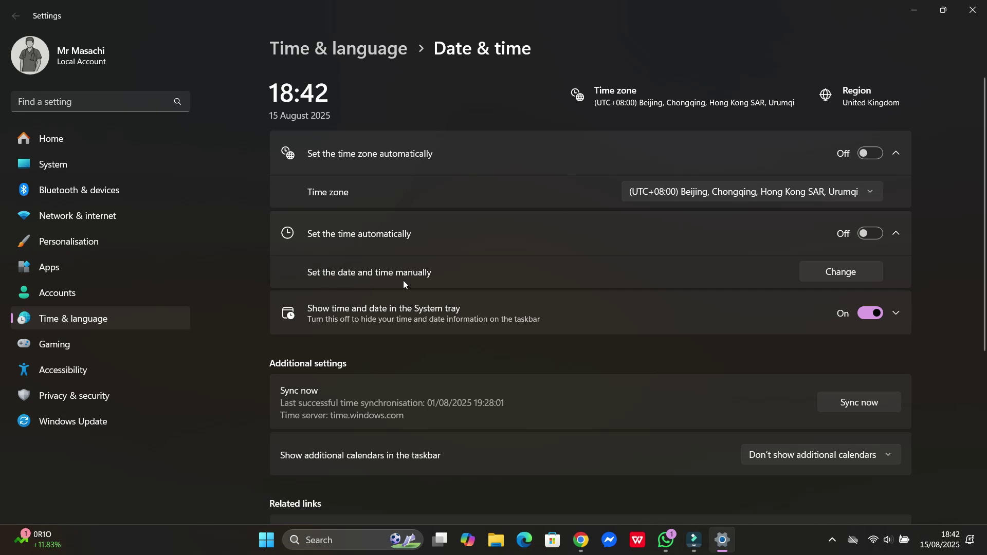
Manually change the system date to 17 November 2014, keeping the time as offered, and close Settings.
click(829, 277)
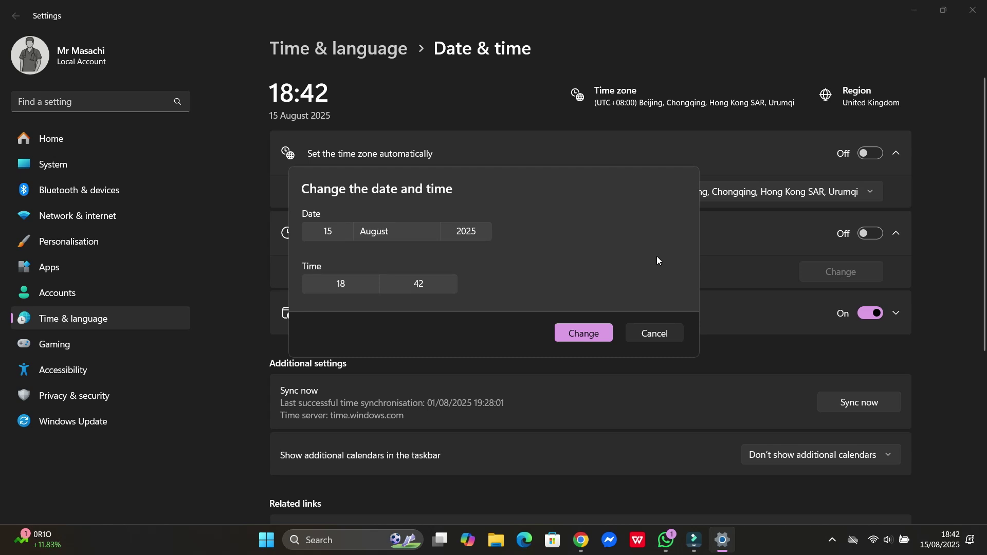
click(478, 234)
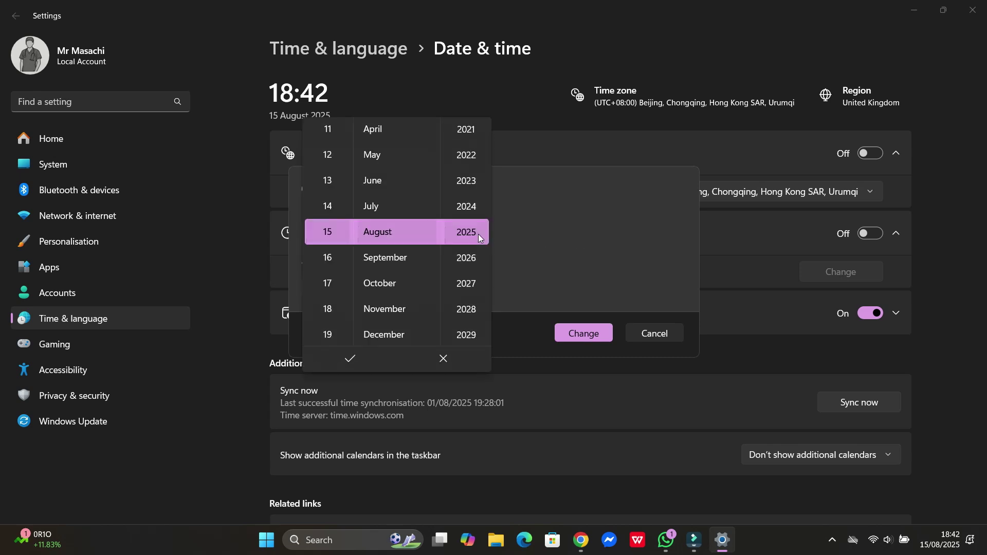
scroll(478, 234, up, 10)
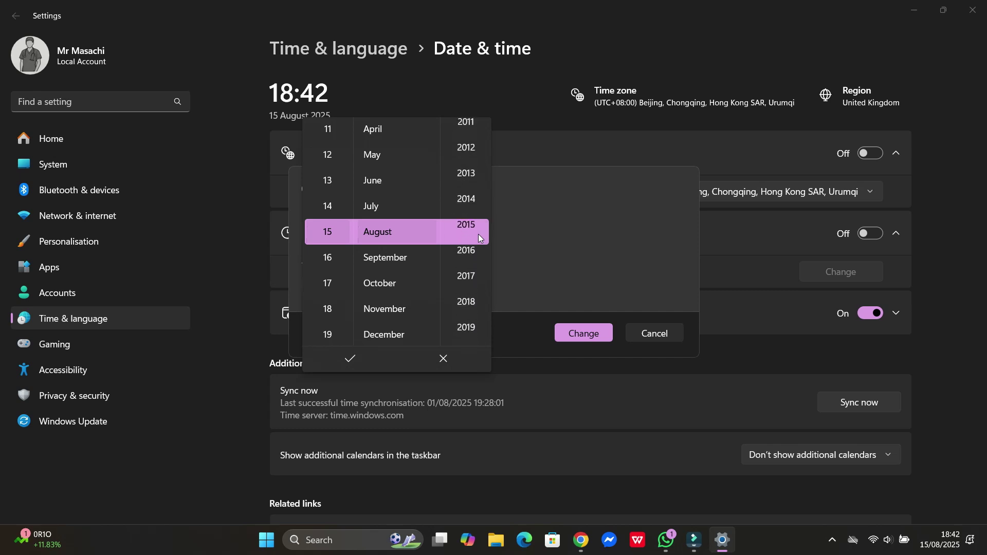
scroll(478, 233, down, 4)
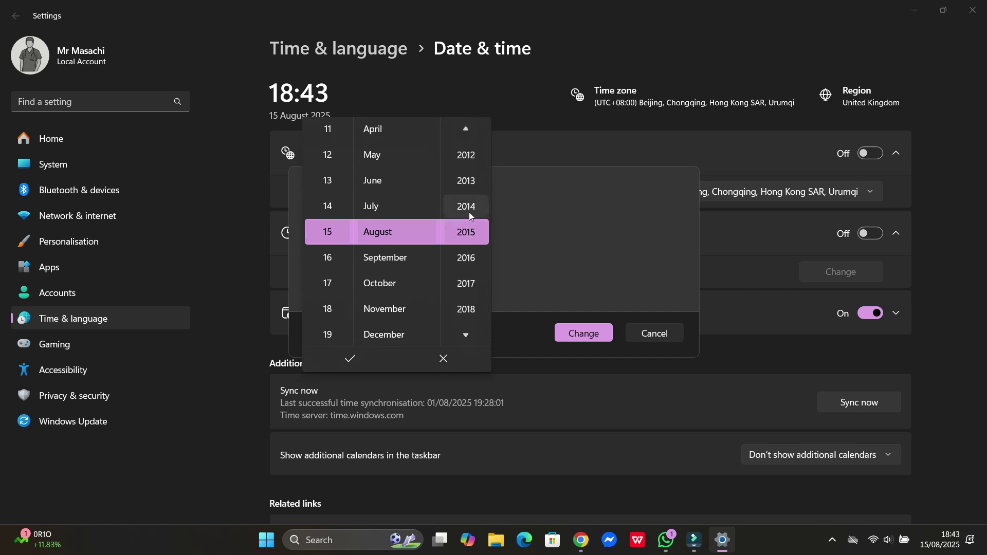
click(469, 211)
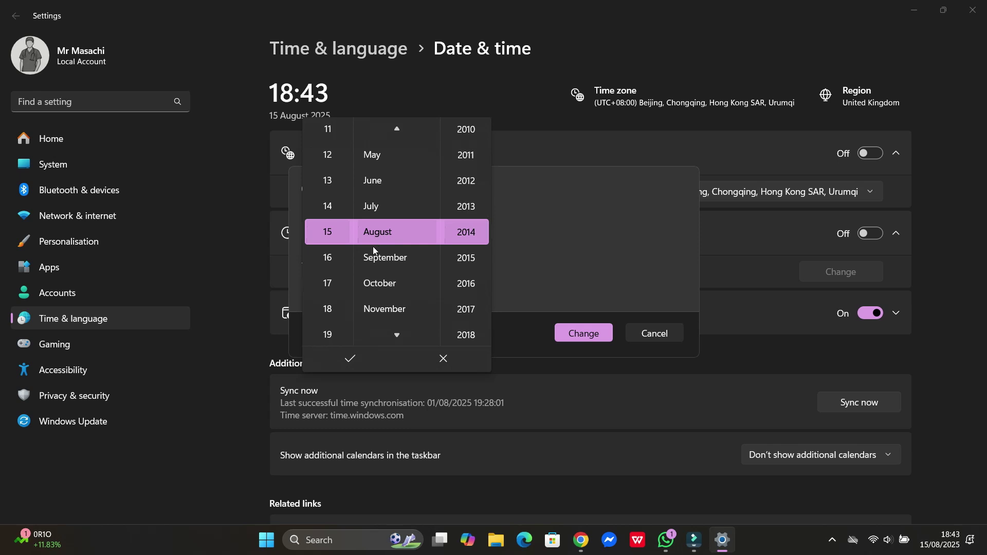
click(398, 308)
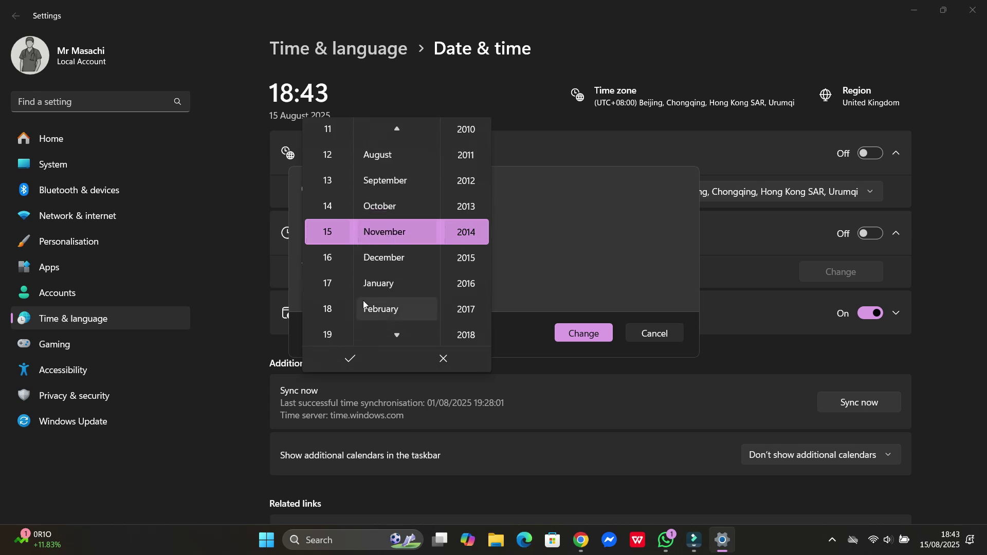
click(326, 288)
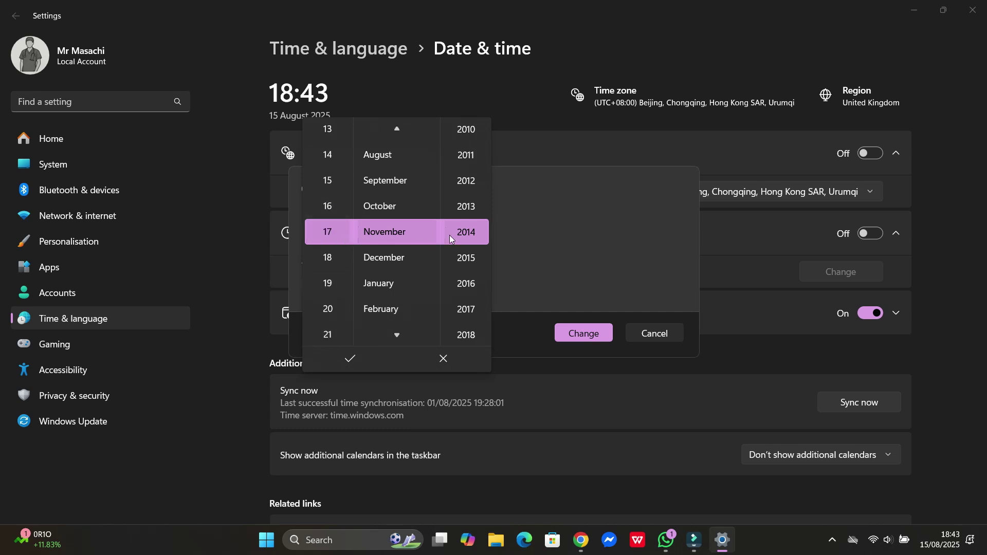
click(354, 362)
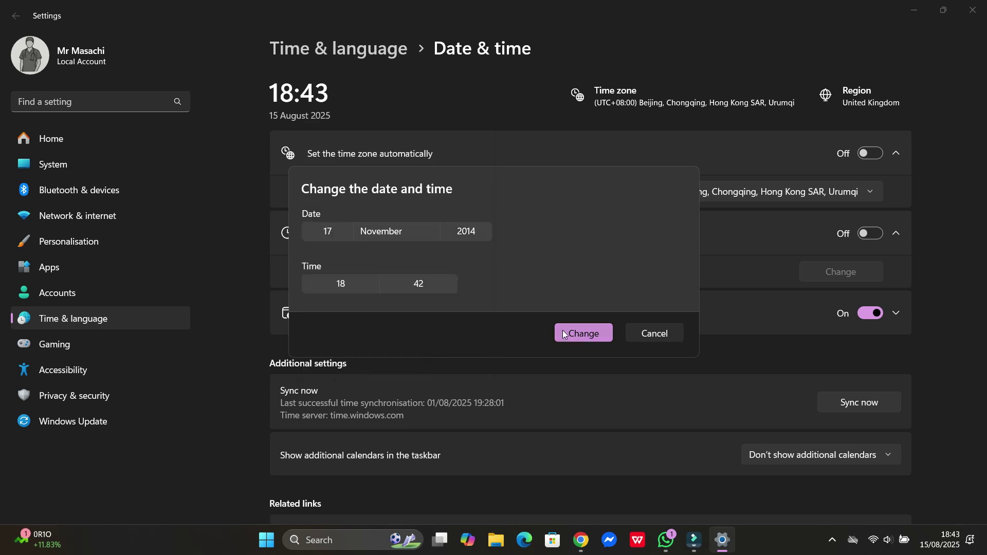
click(578, 336)
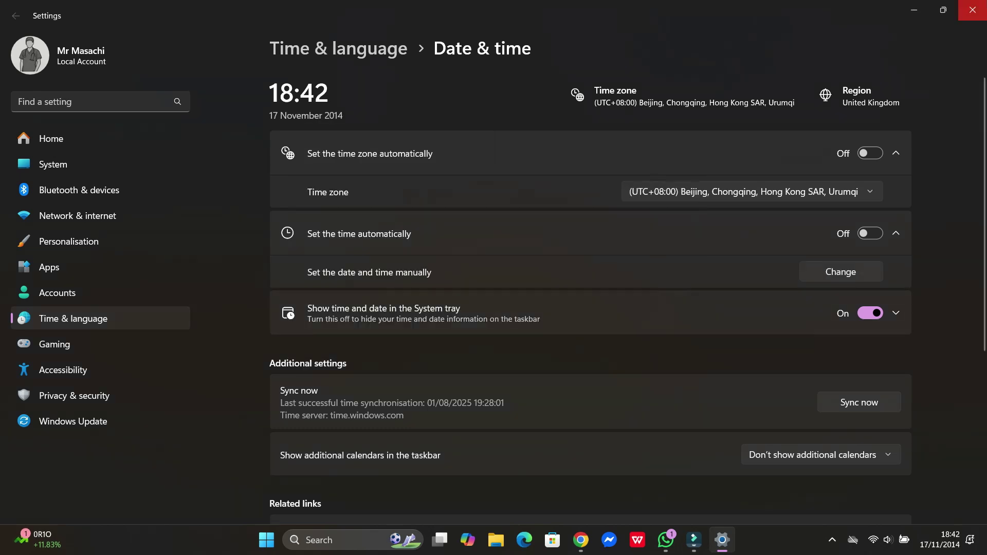
click(972, 10)
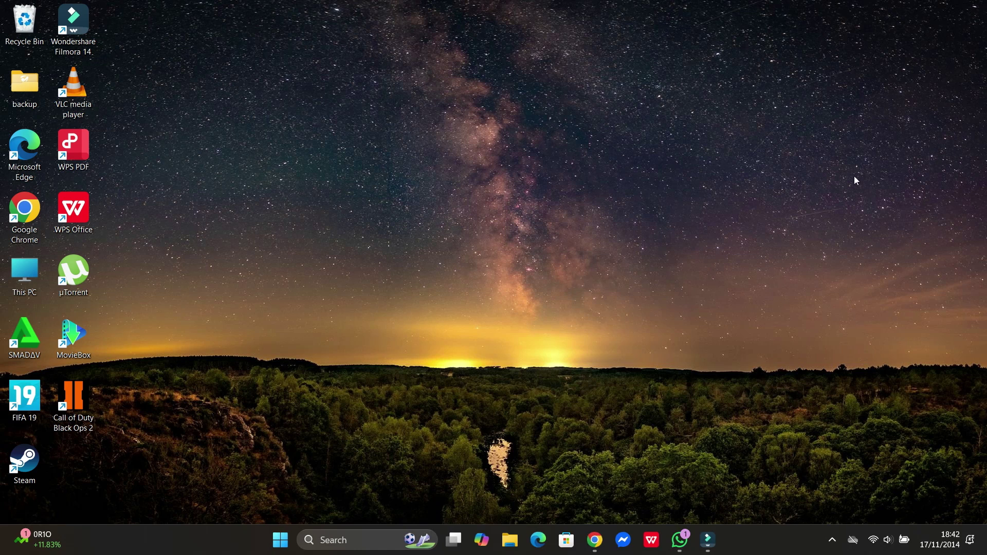